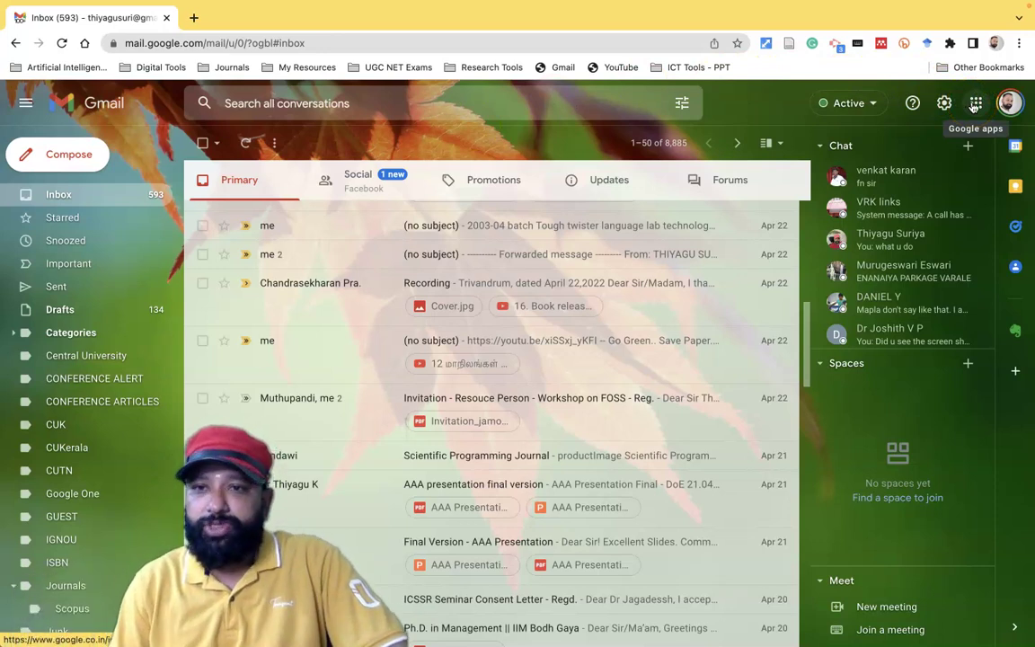
Step: Launch Google Docs from Gmail's Google apps grid into a new tab
left_click(975, 103)
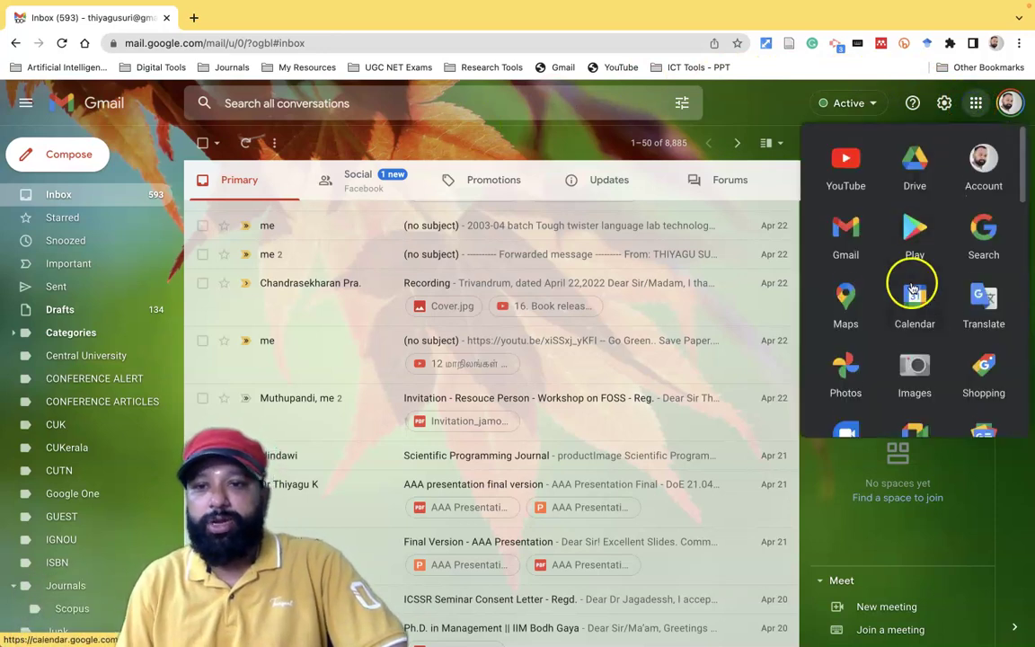
scroll(915, 284, "down", 3)
scroll(912, 288, "down", 5)
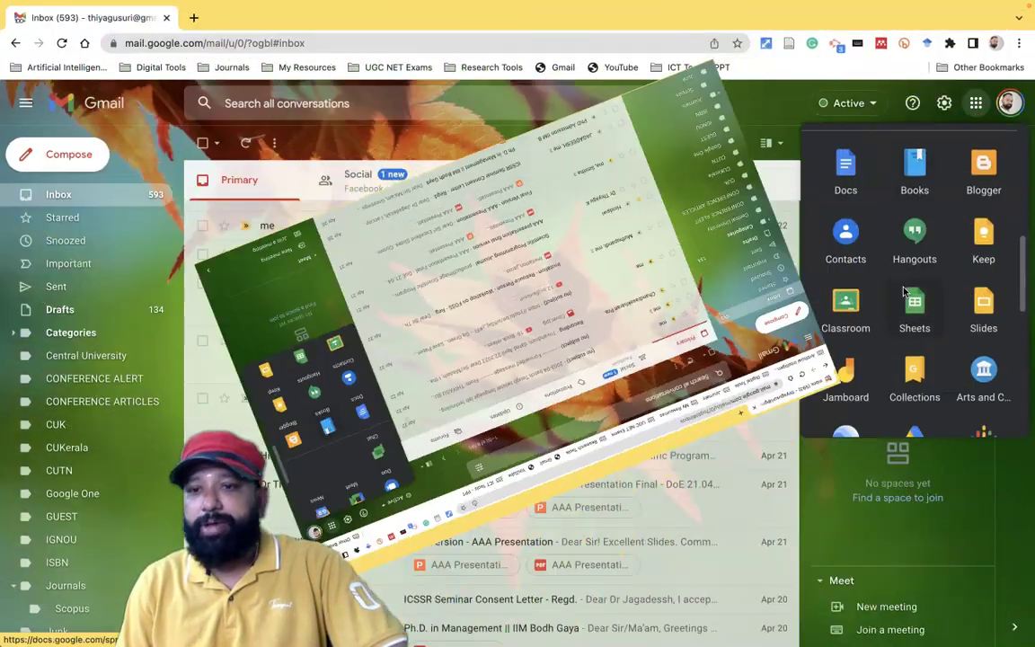
scroll(905, 291, "down", 5)
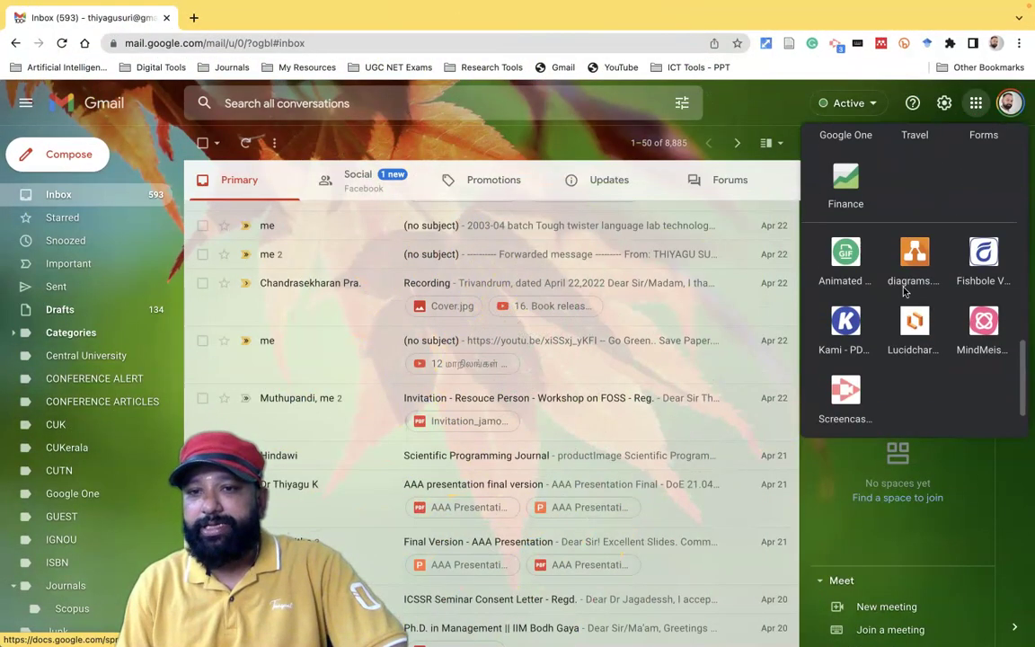
scroll(905, 291, "up", 1)
scroll(904, 292, "up", 5)
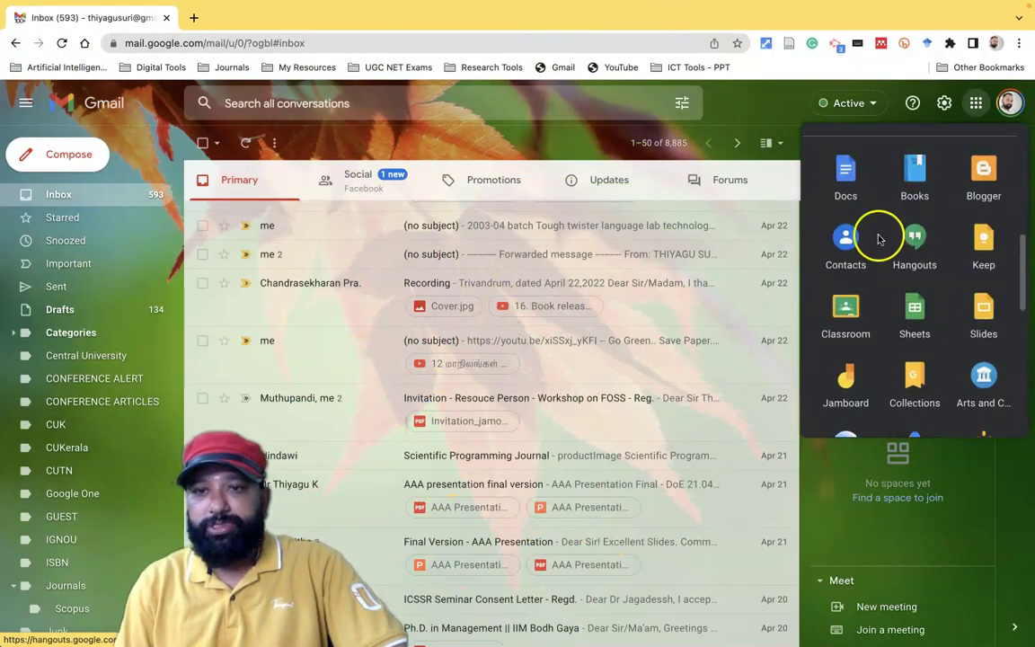
left_click(846, 191)
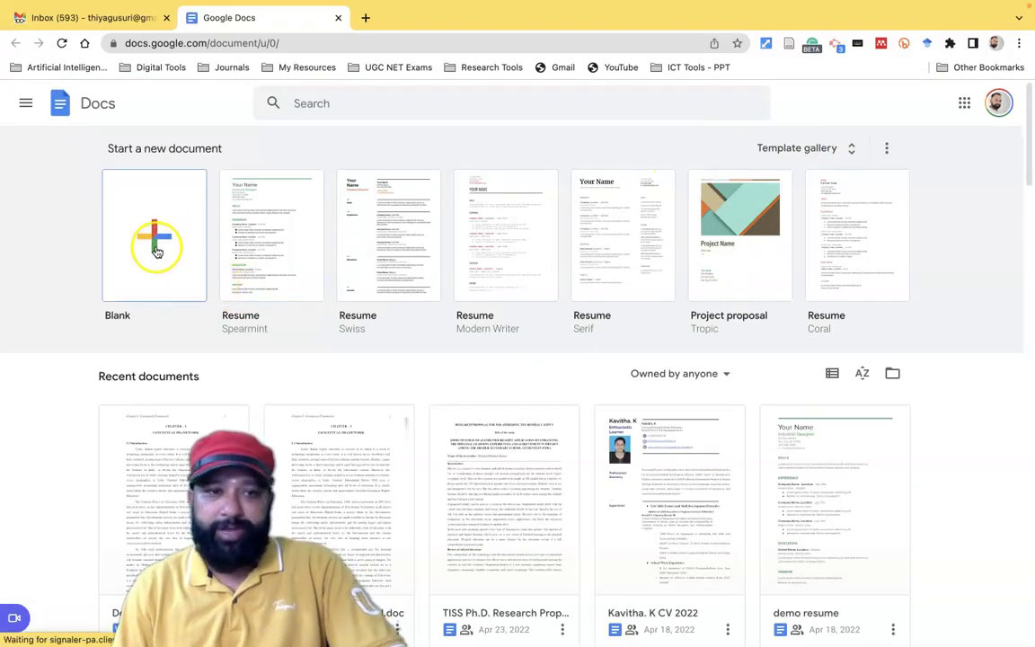
Step: Open the Demo Document and jump to the collaborator working at 1.1 Introduction
scroll(157, 250, "down", 1)
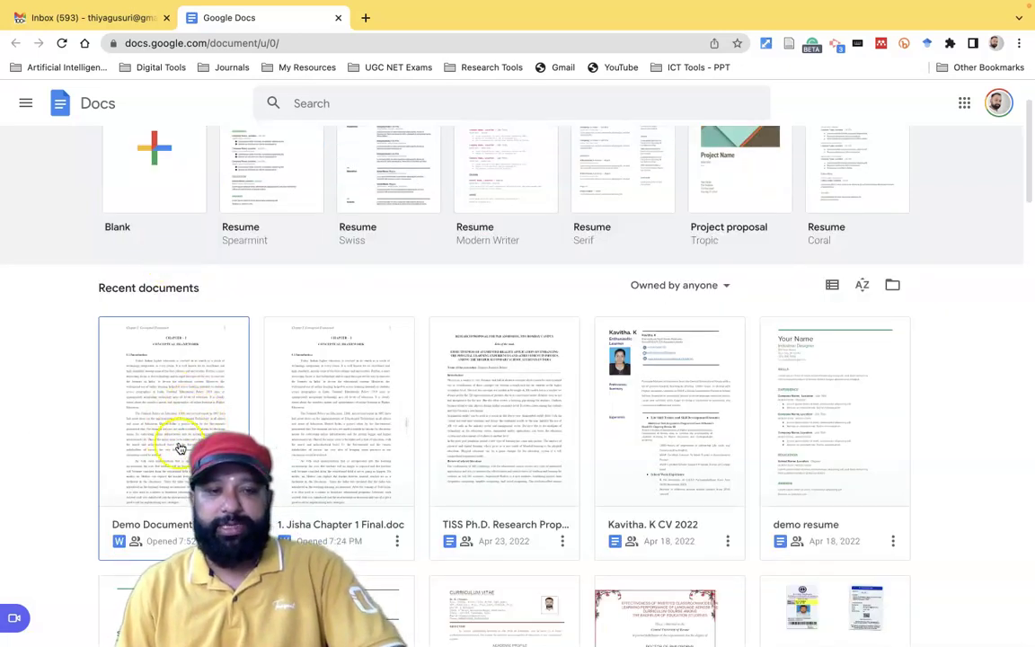
left_click(165, 399)
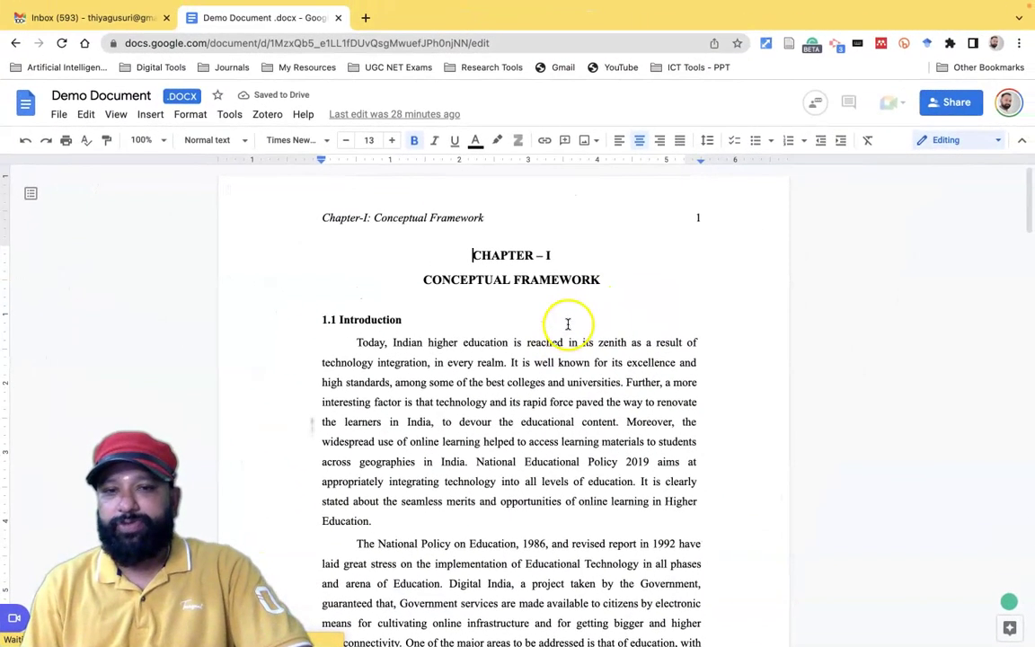
scroll(420, 337, "down", 5)
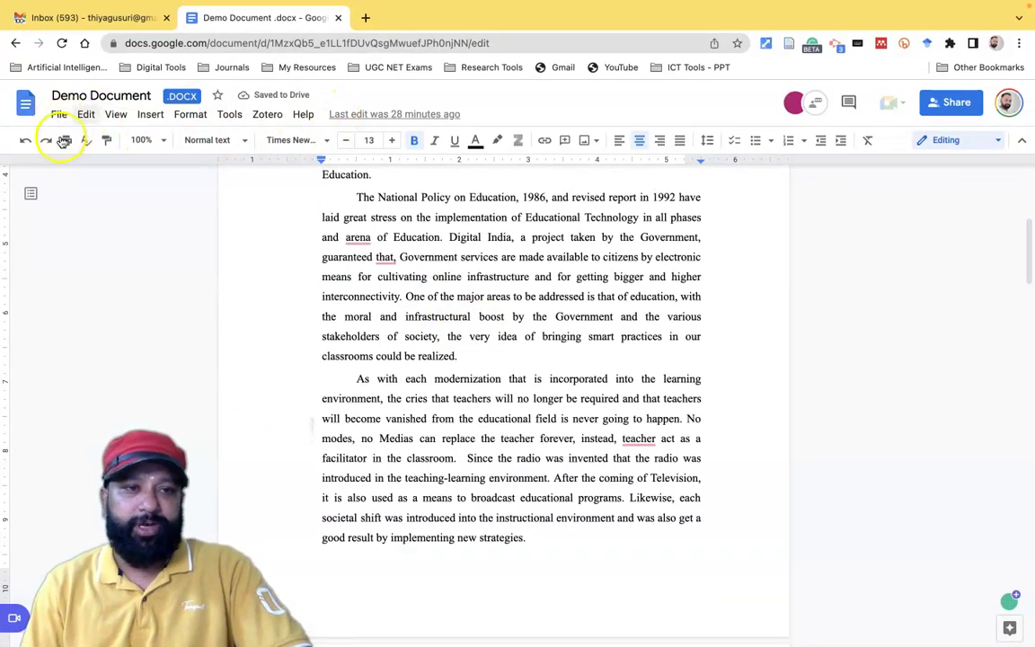
scroll(598, 269, "up", 3)
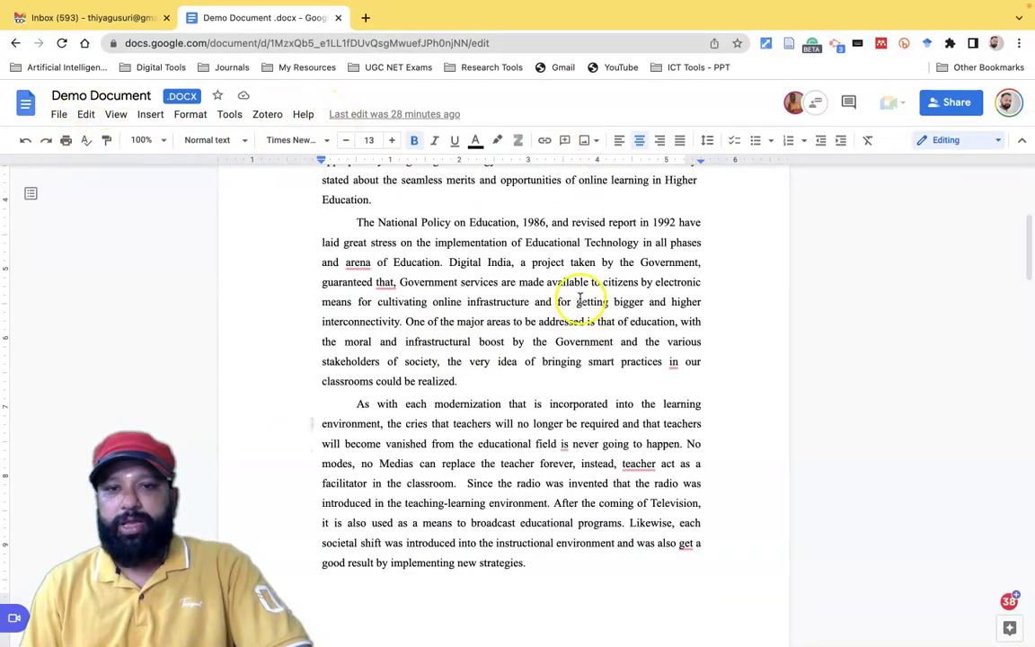
left_click(791, 102)
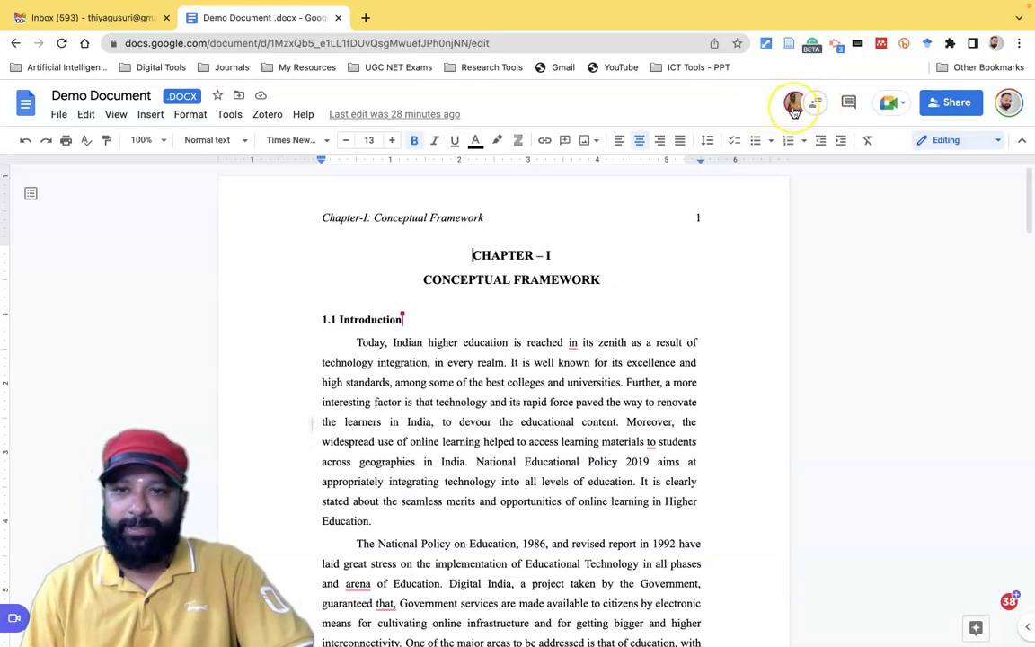
left_click(795, 106)
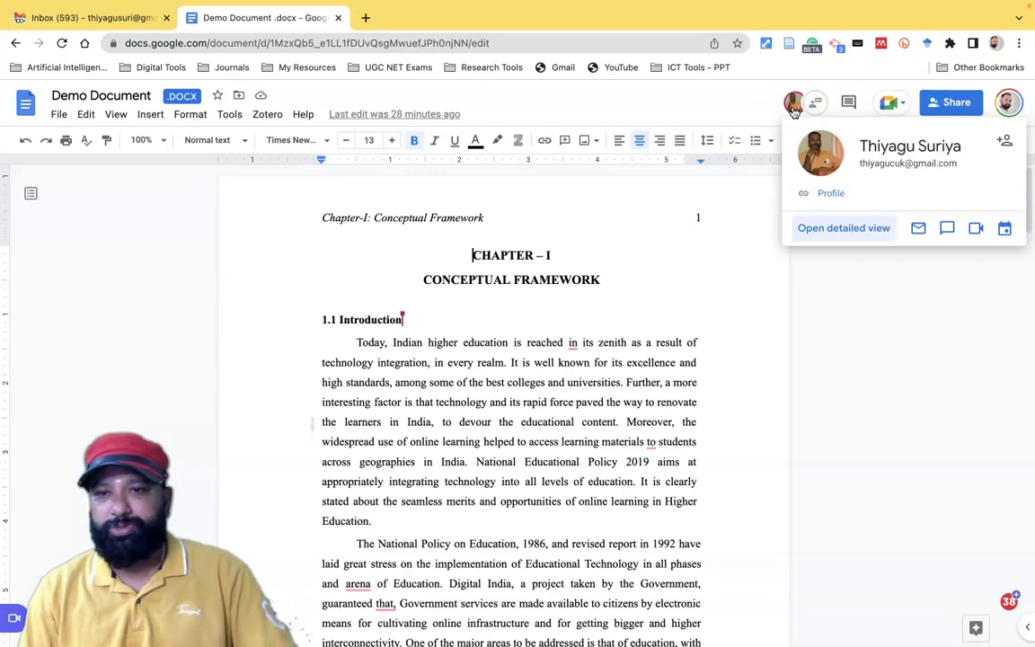
left_click(818, 106)
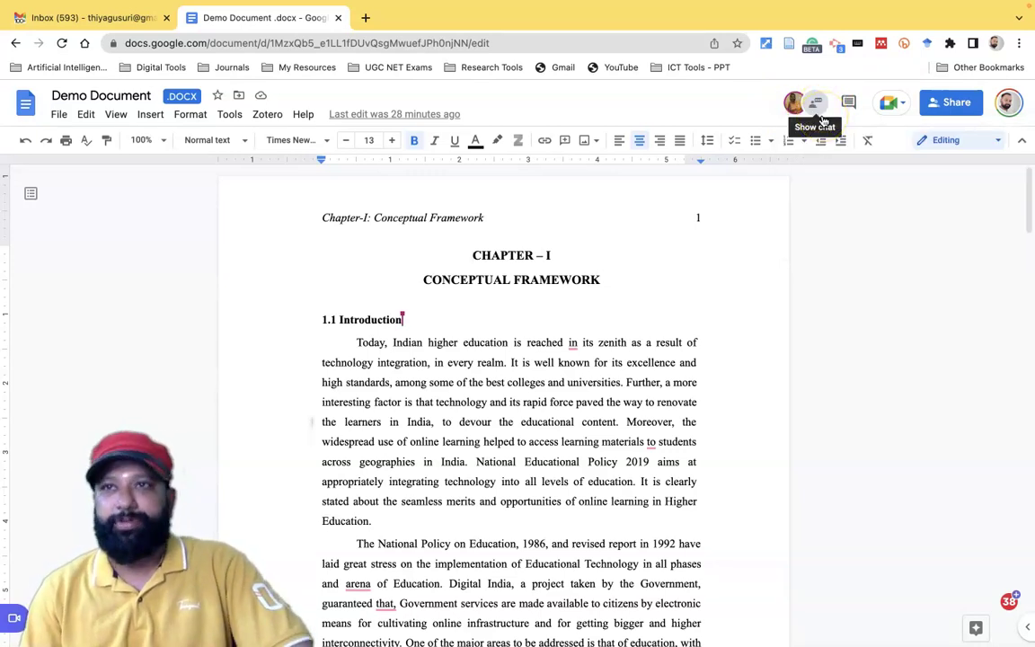
left_click(857, 199)
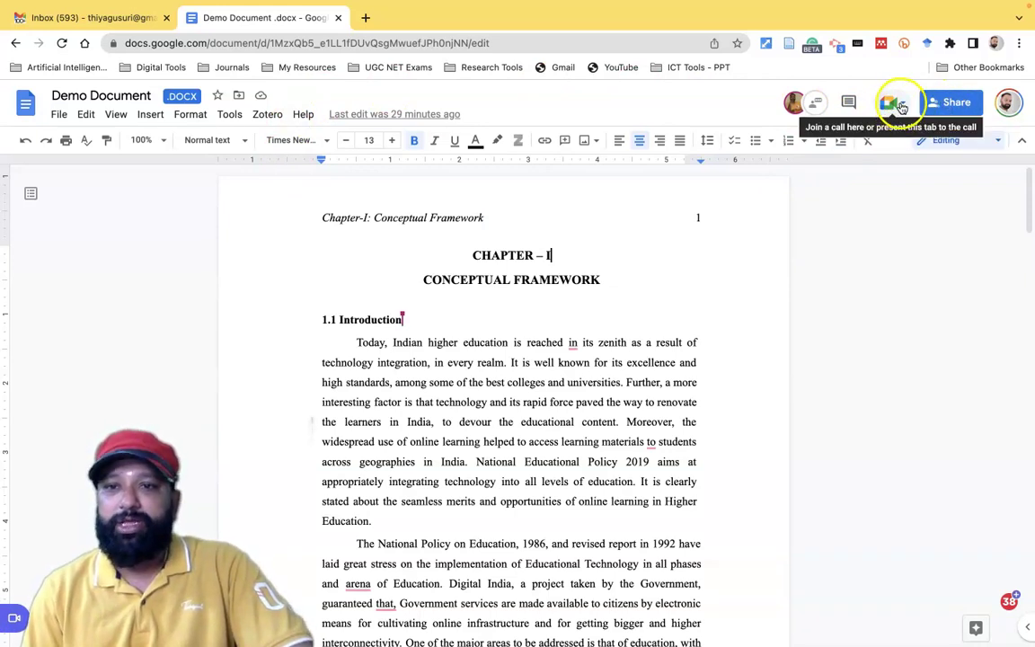
Step: Bring up the Google Meet join-or-start-a-meeting panel beside the Demo Document
left_click(900, 105)
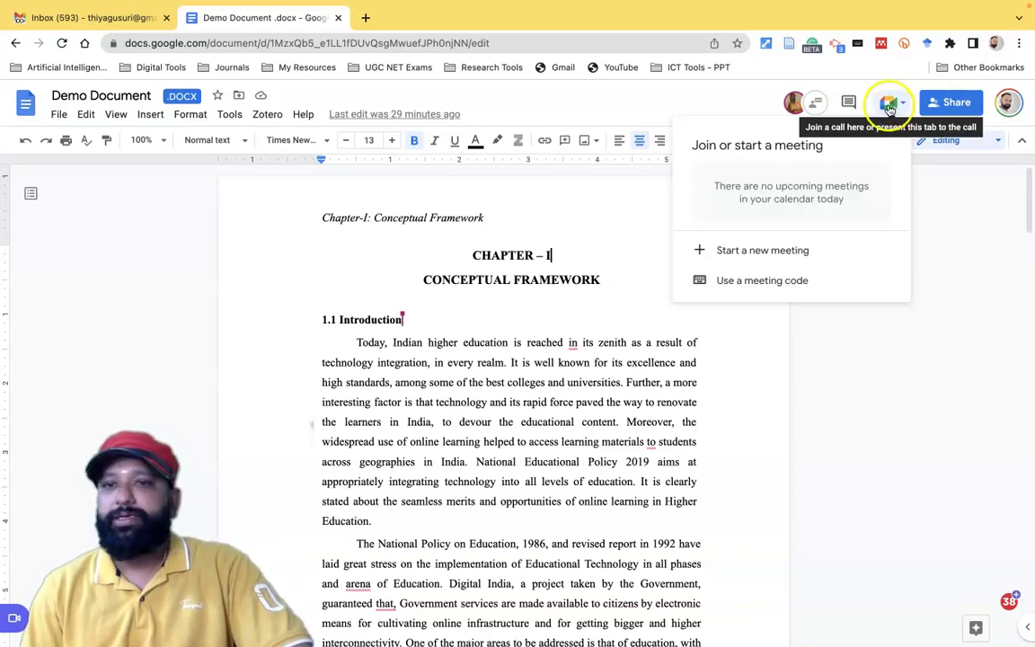
left_click(758, 259)
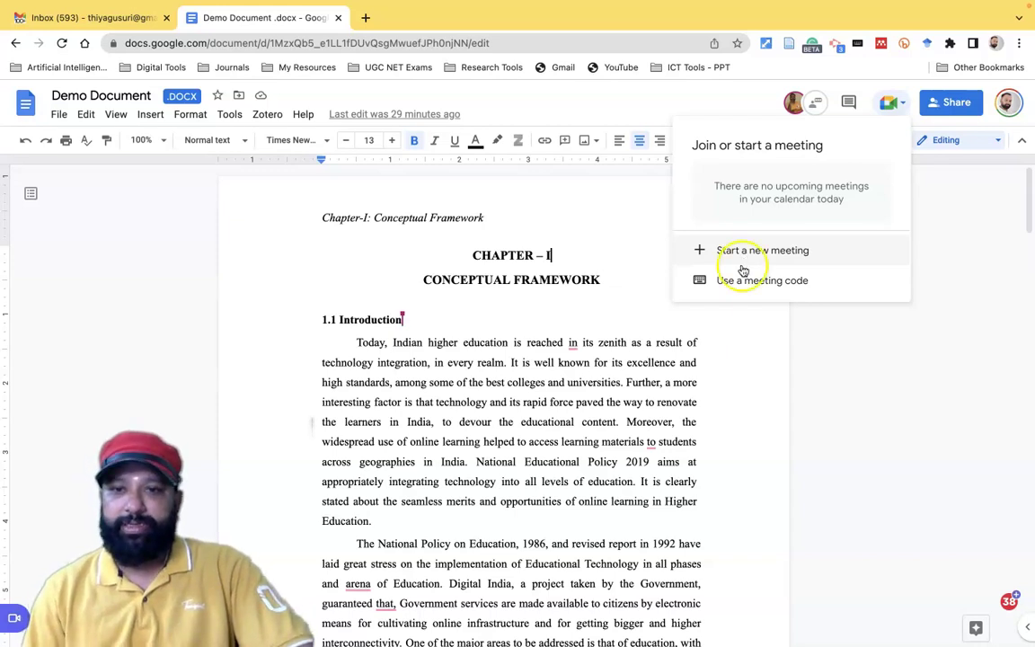
left_click(738, 284)
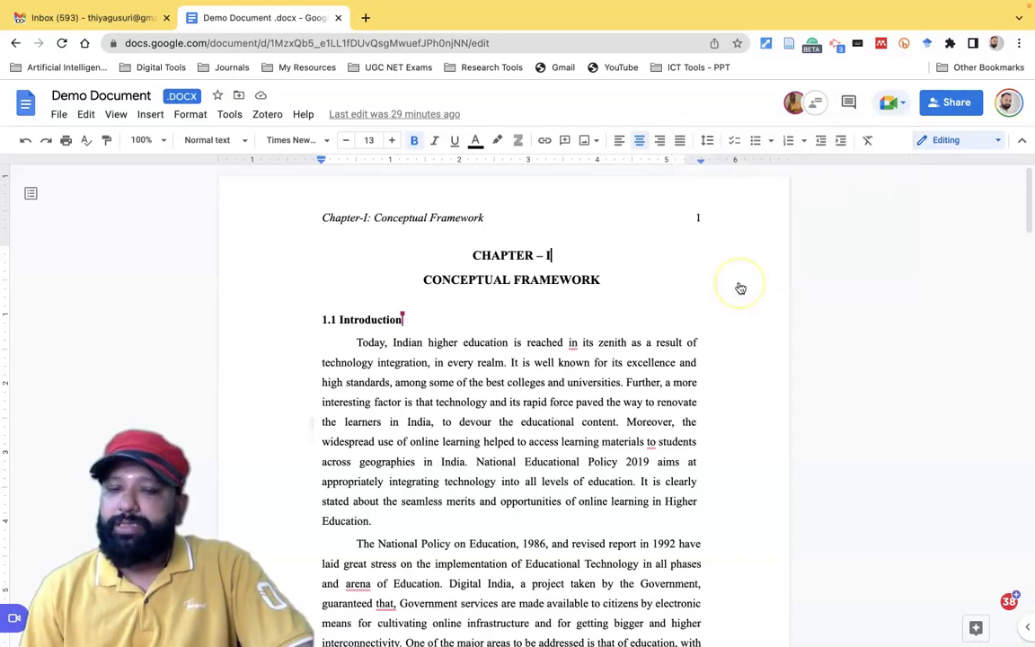
left_click(890, 105)
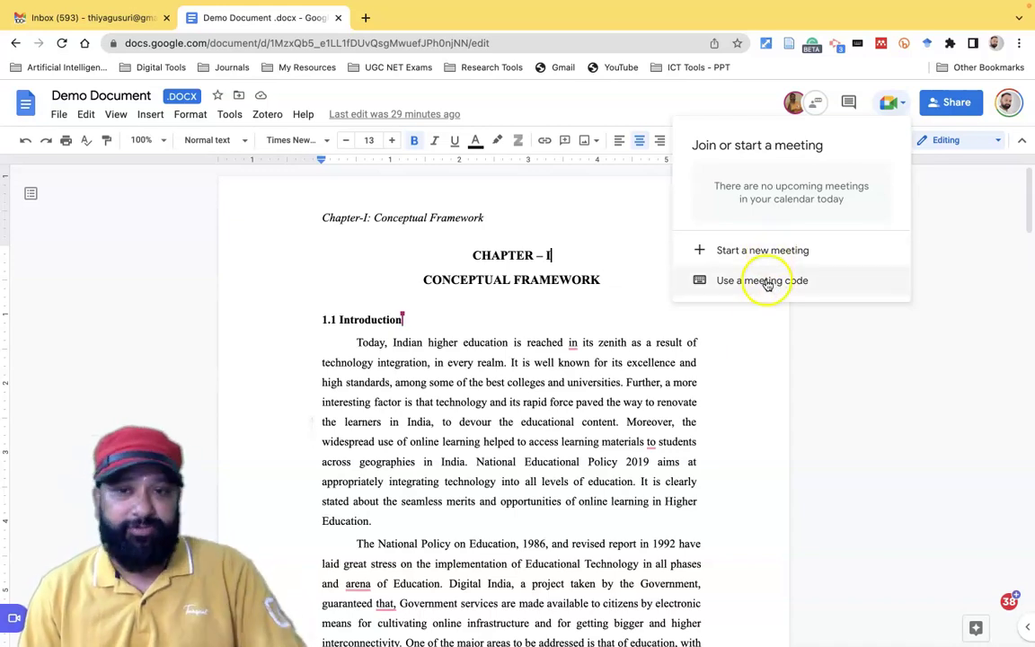
left_click(770, 259)
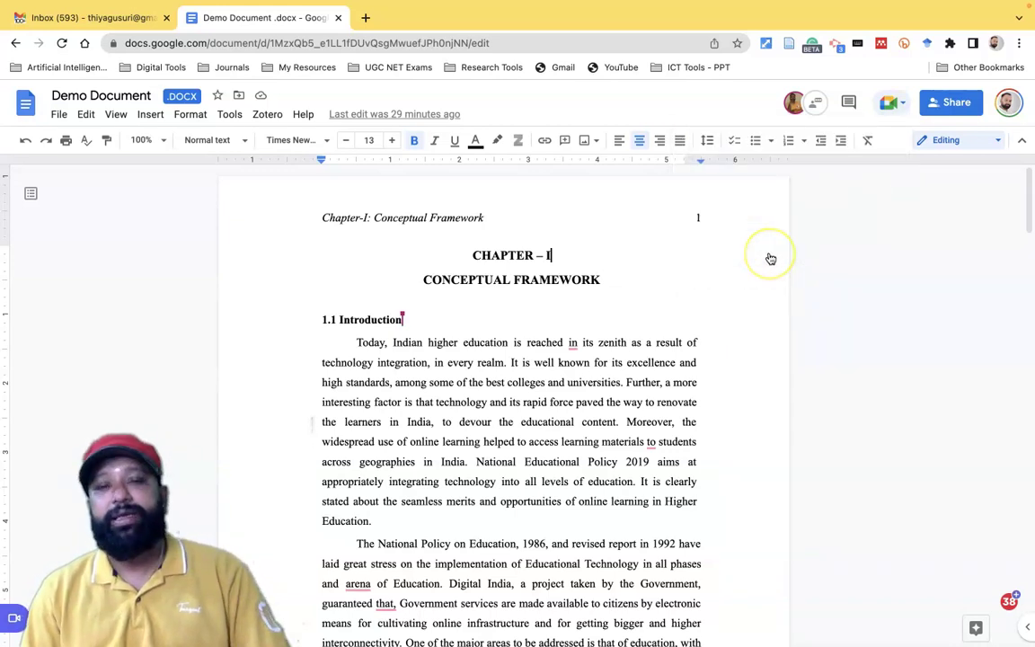
left_click(894, 103)
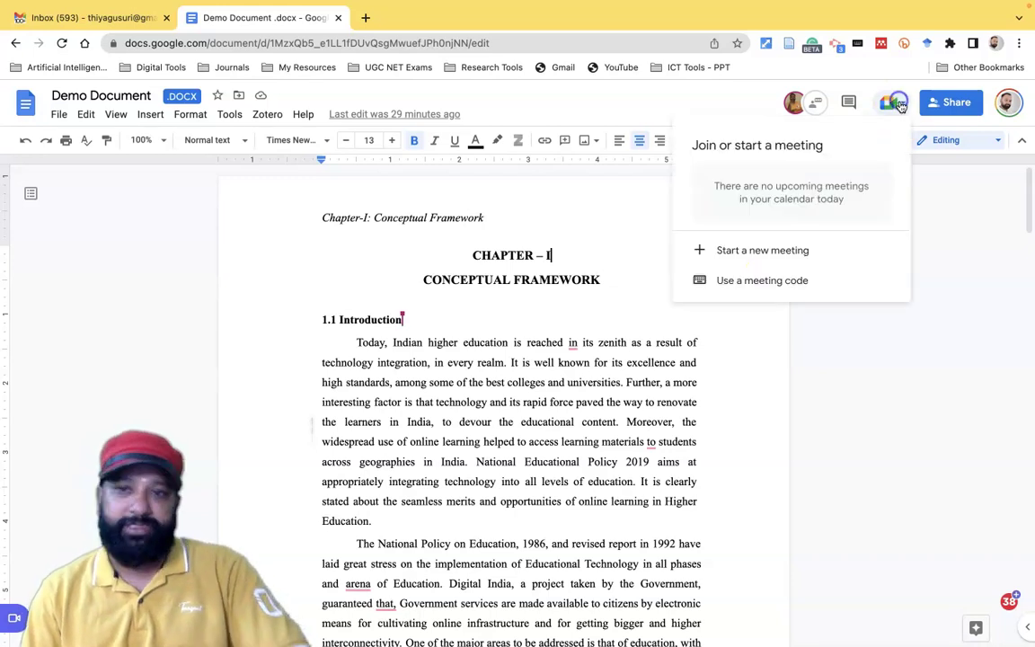
Step: Start a new Meet call with the camera left off and the microphone muted
left_click(759, 253)
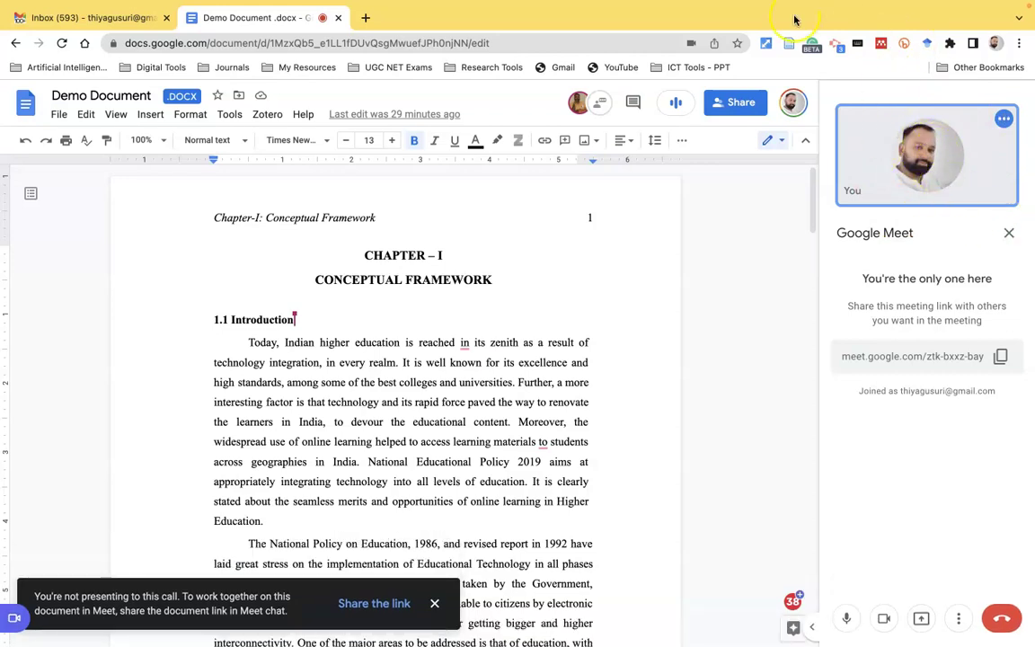
left_click(884, 619)
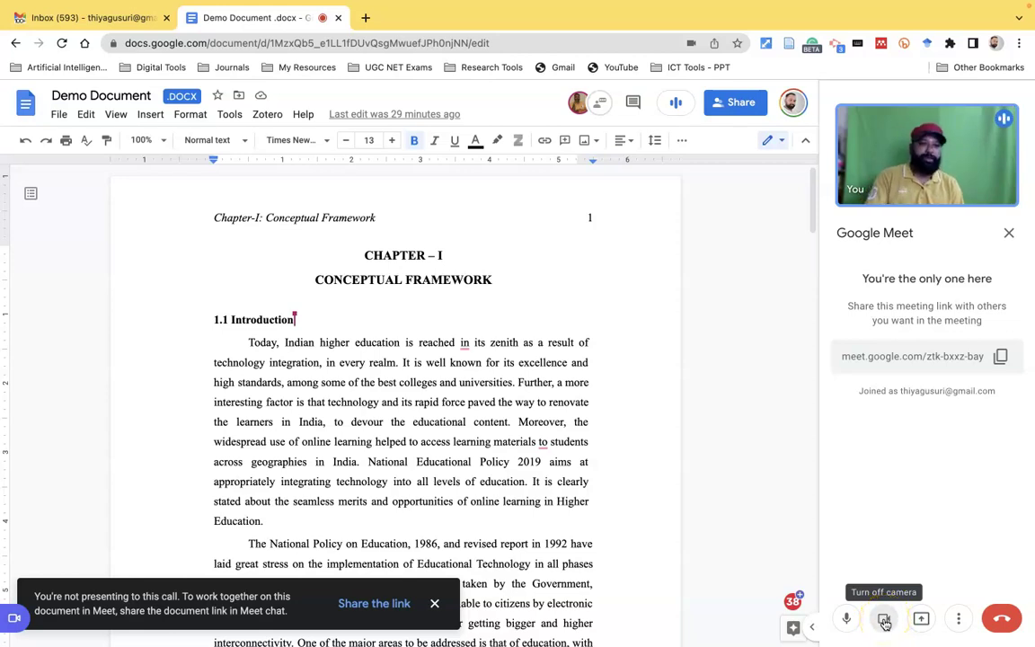
left_click(884, 619)
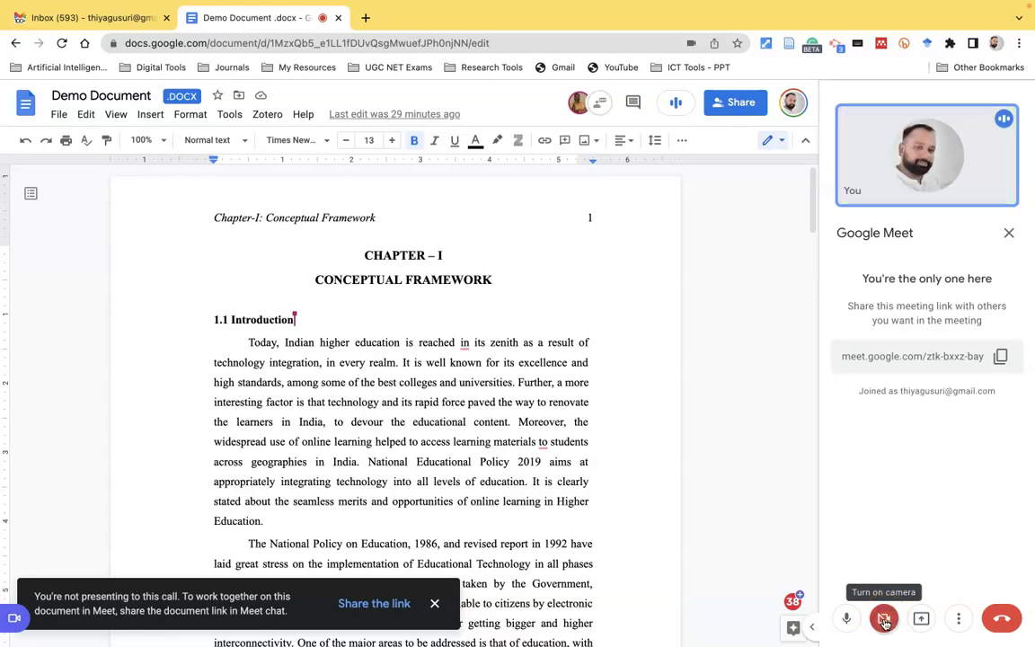
left_click(885, 622)
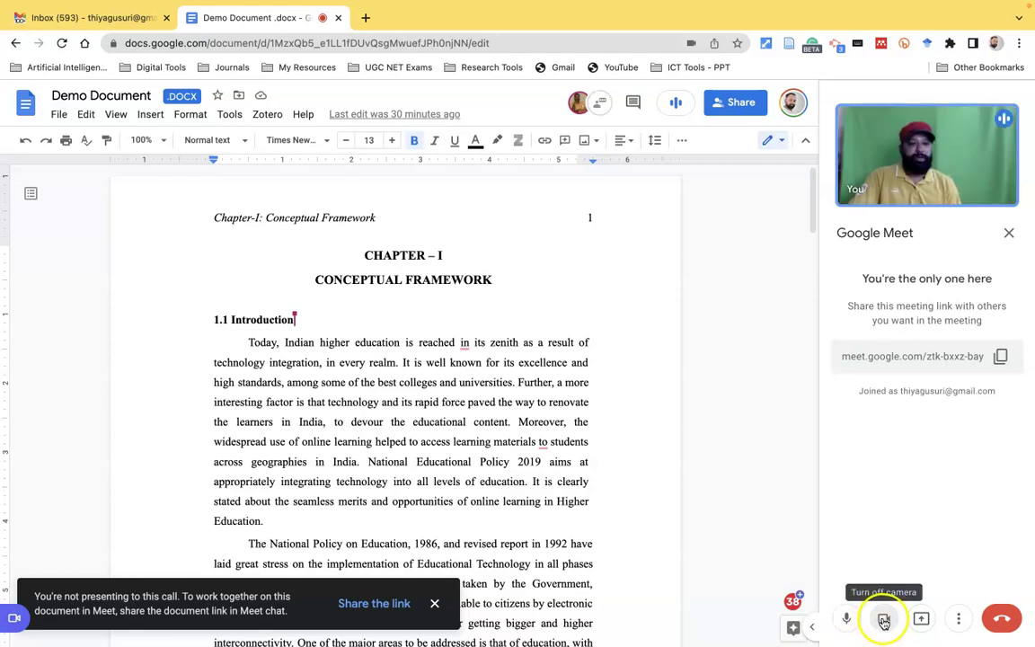
left_click(885, 622)
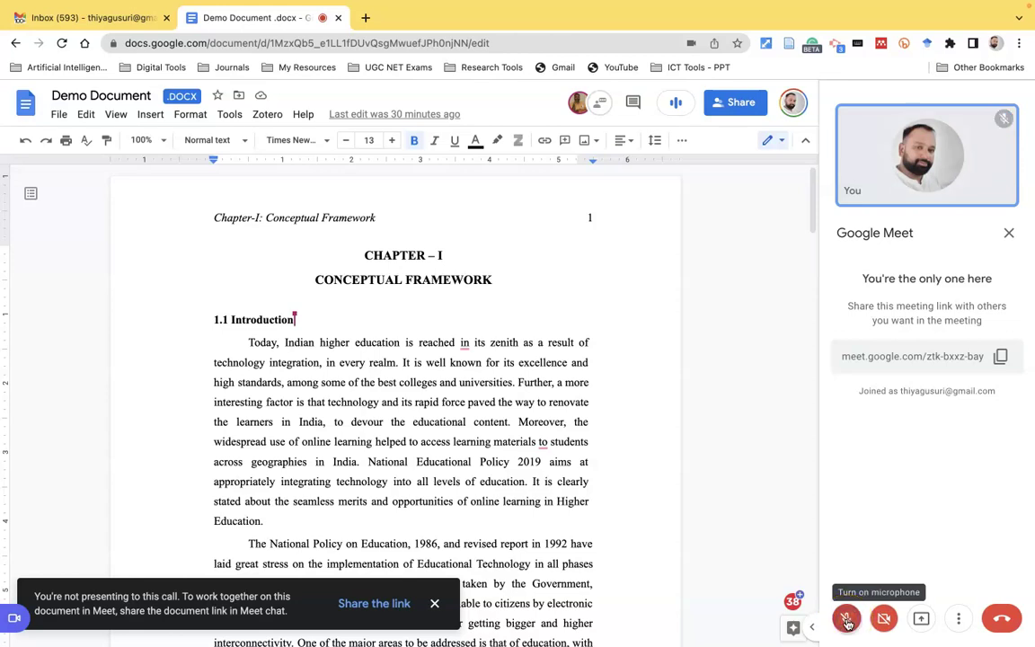
left_click(846, 620)
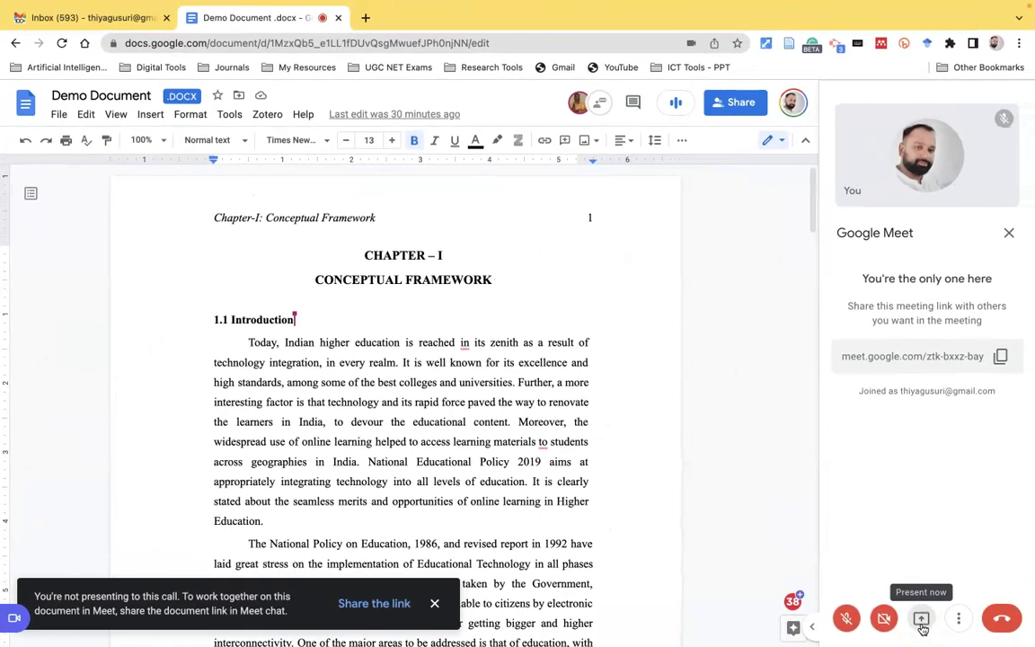
Step: Cancel Present now, open the call's More options, and dismiss the meeting invitation card
left_click(921, 620)
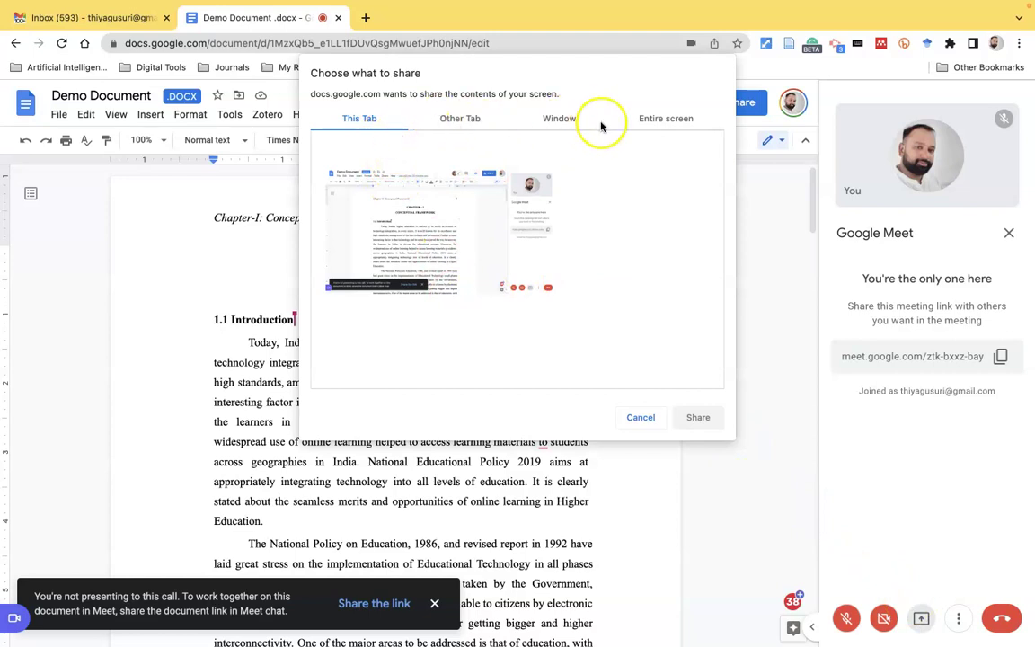
left_click(655, 419)
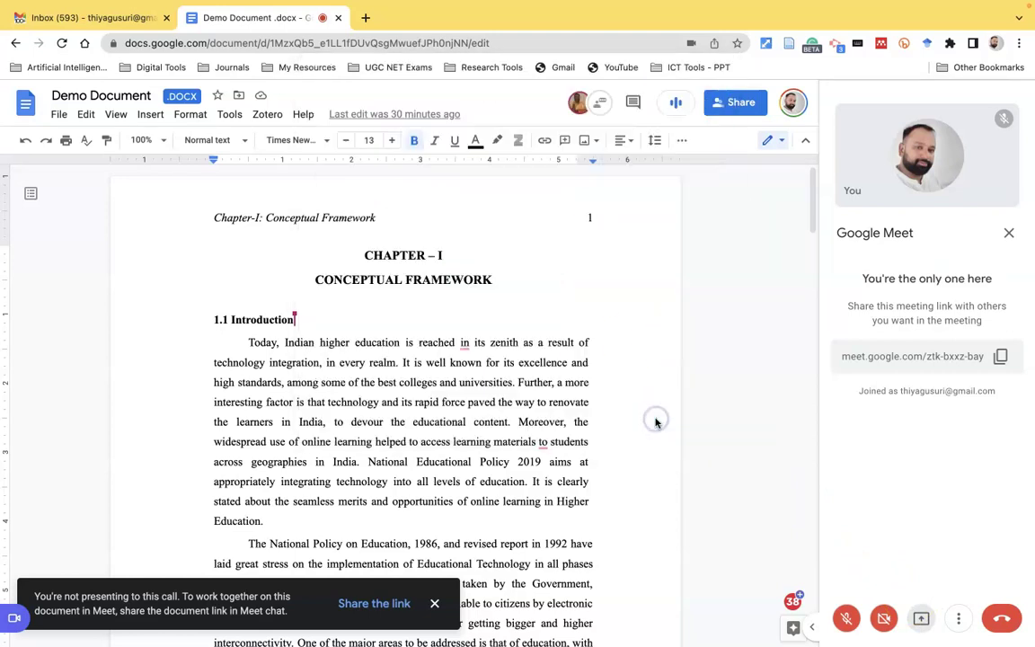
left_click(957, 629)
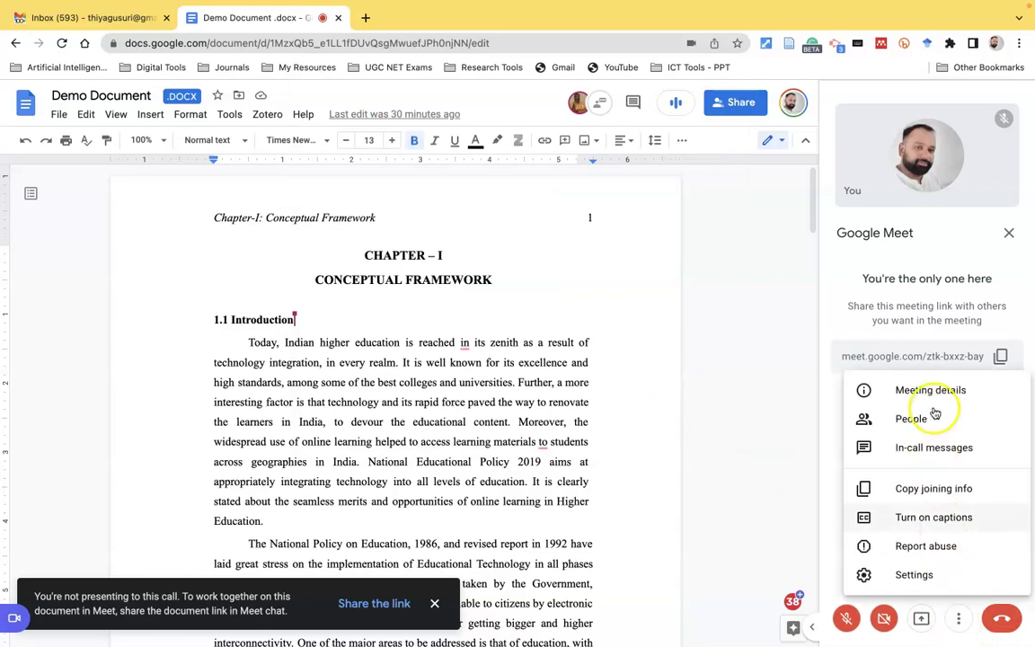
left_click(1008, 235)
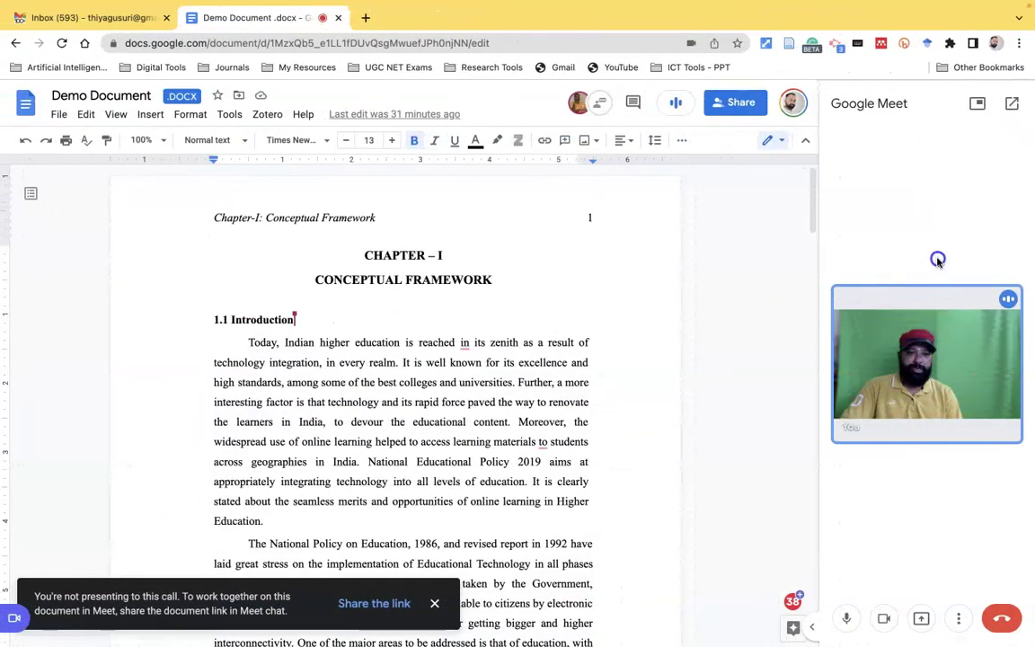
Step: Show the Meeting details from the call's More options menu
left_click(958, 618)
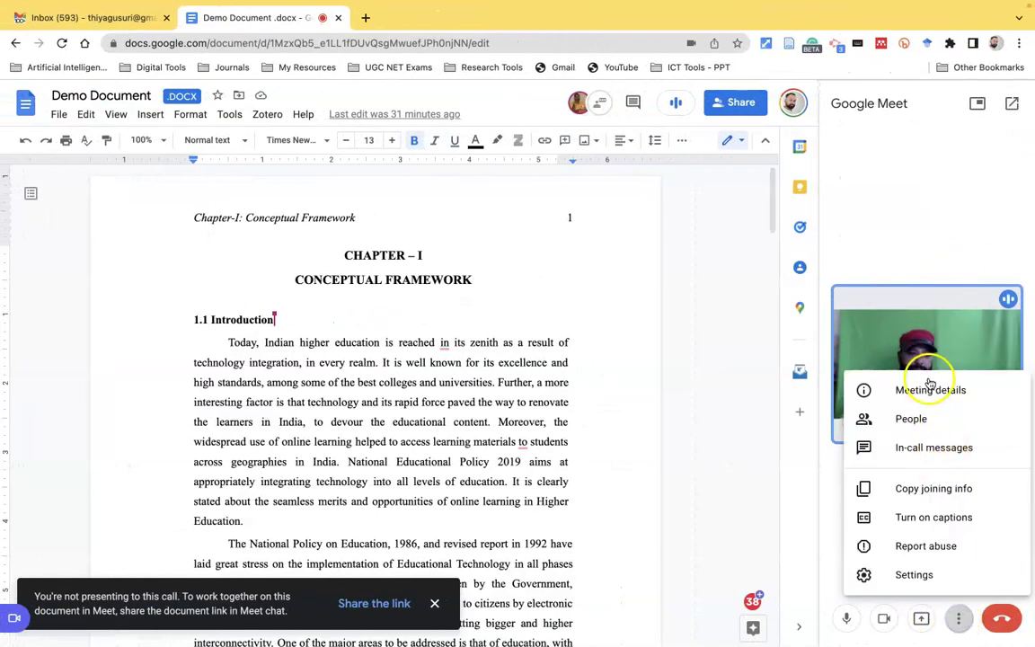
left_click(930, 388)
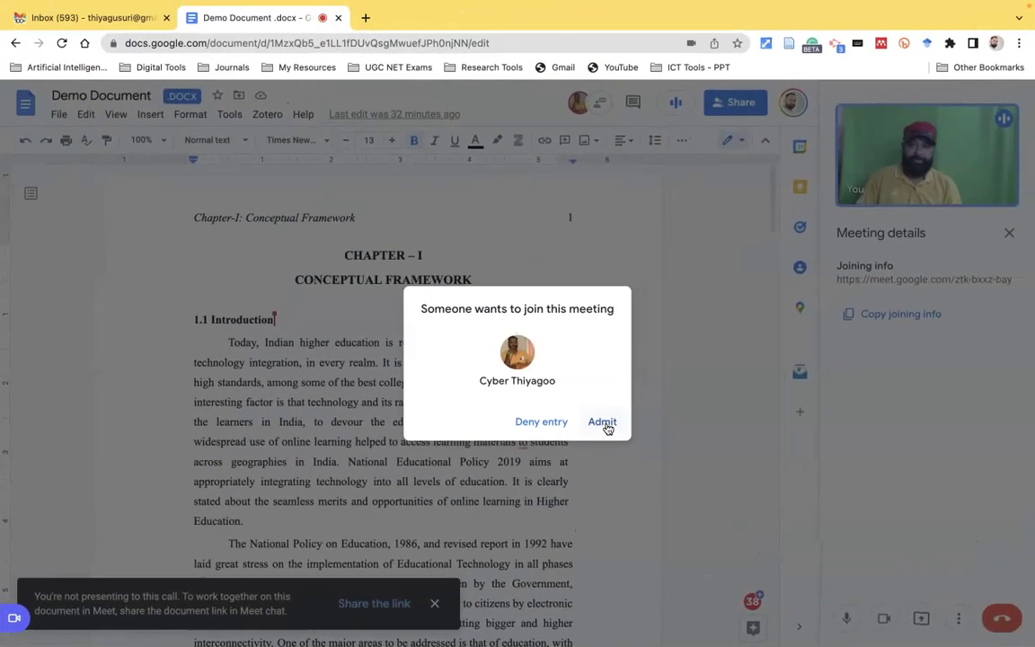
Step: Admit the waiting participant into the call and close the Meeting details panel
left_click(602, 422)
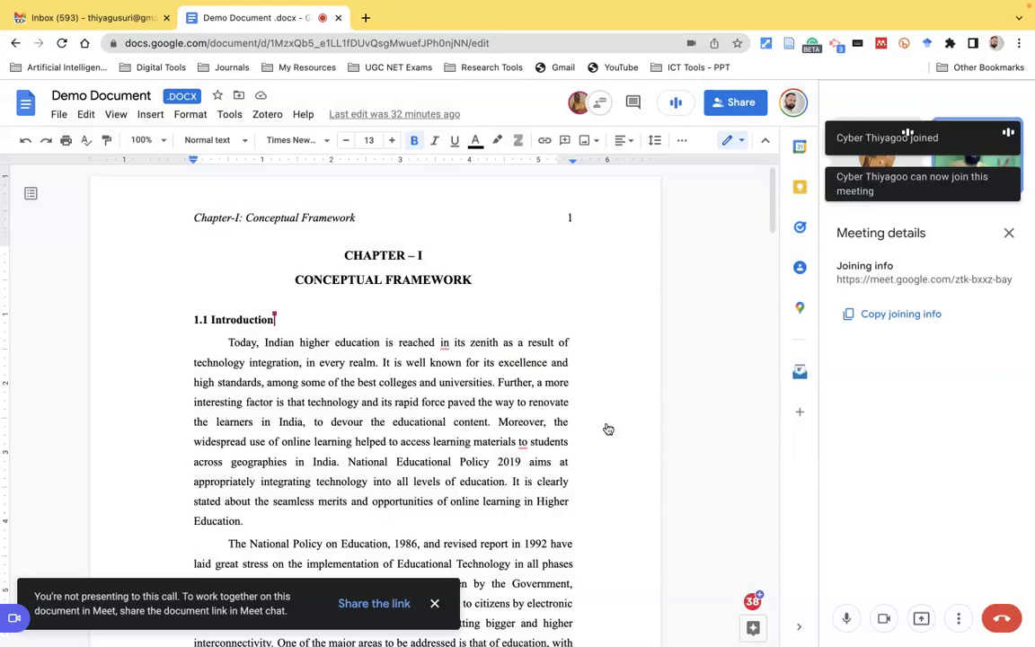
left_click(866, 172)
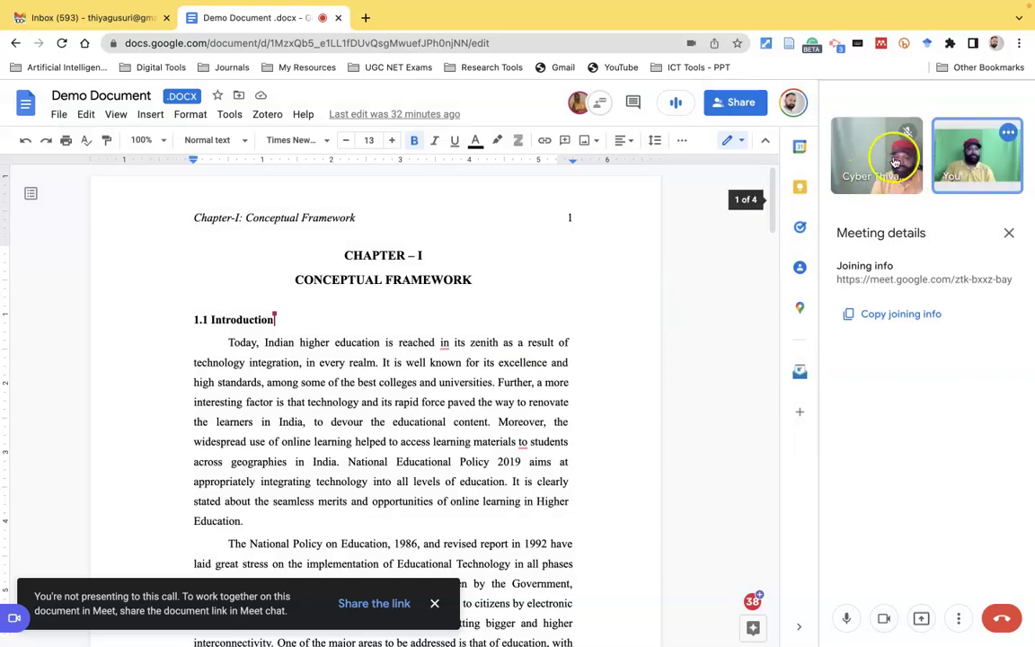
mouse_move(865, 187)
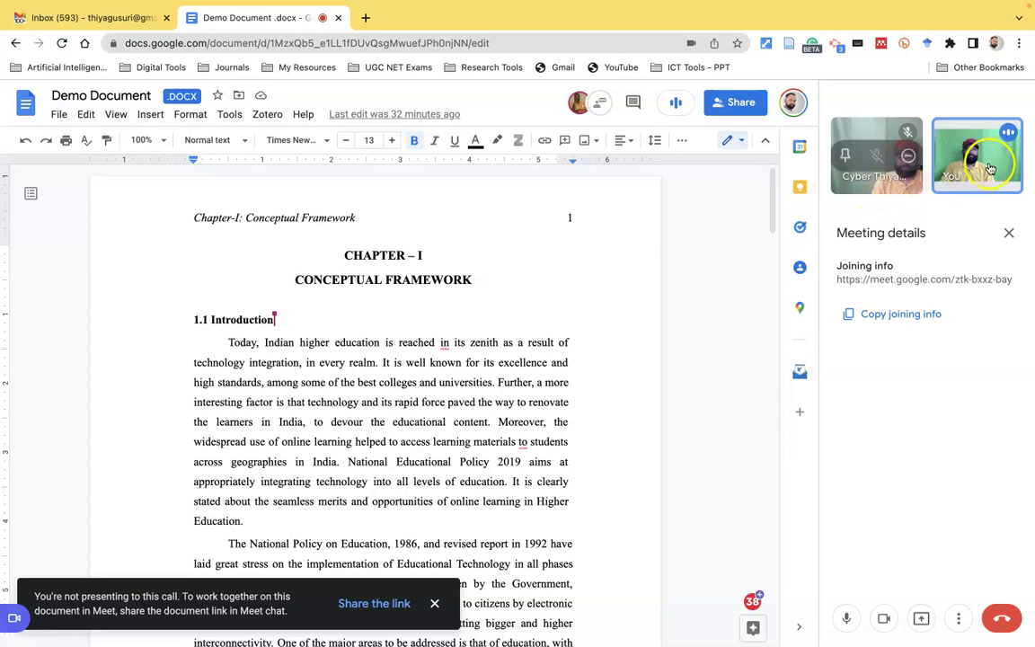
mouse_move(979, 173)
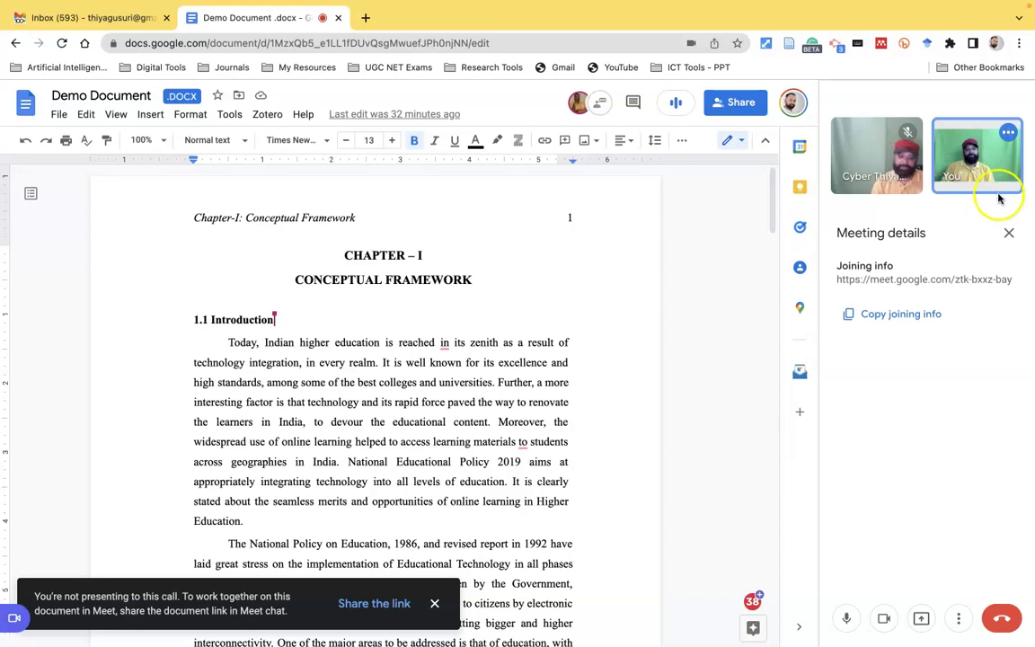
left_click(1010, 235)
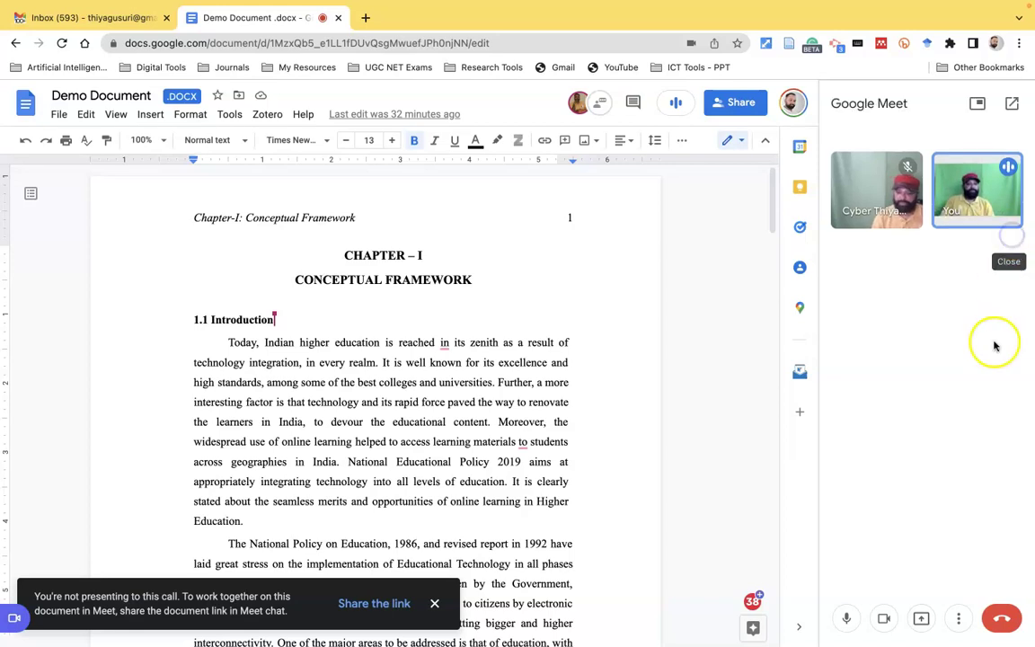
left_click(920, 616)
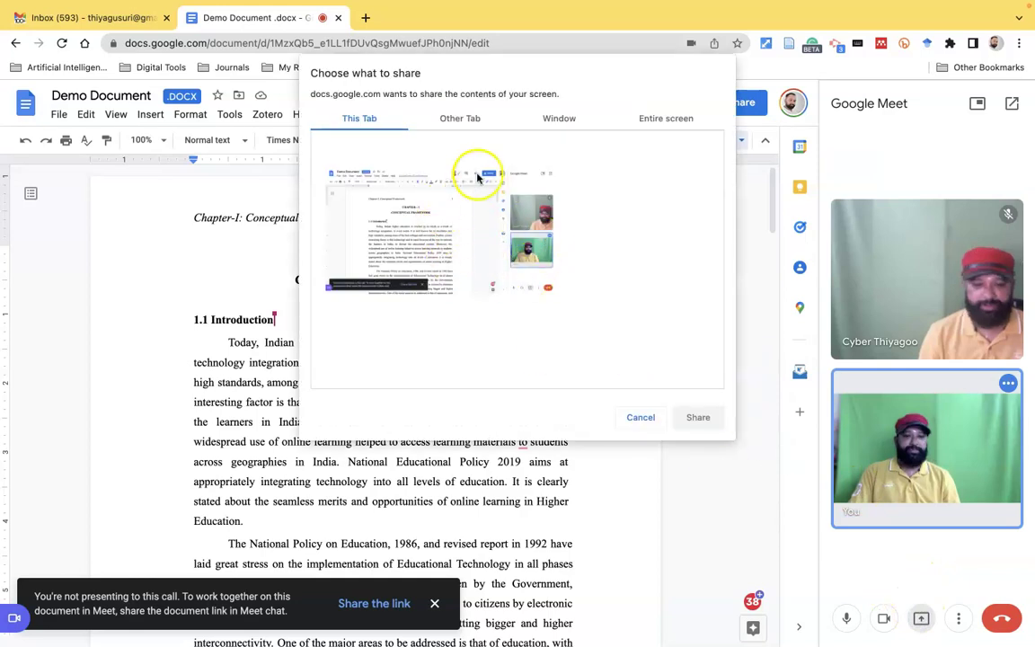
left_click(456, 115)
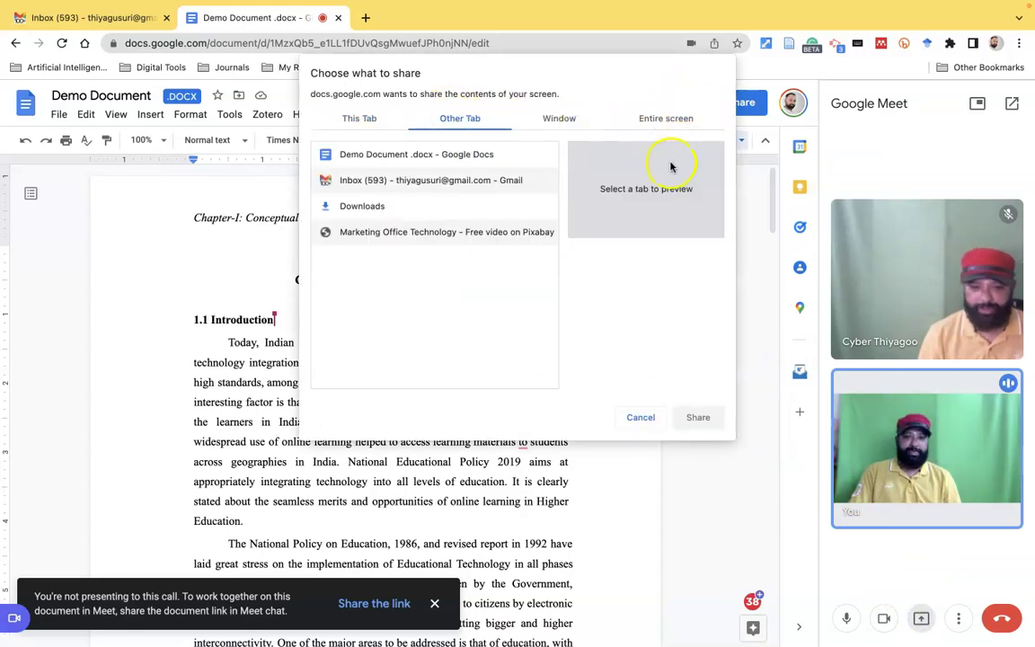
left_click(639, 419)
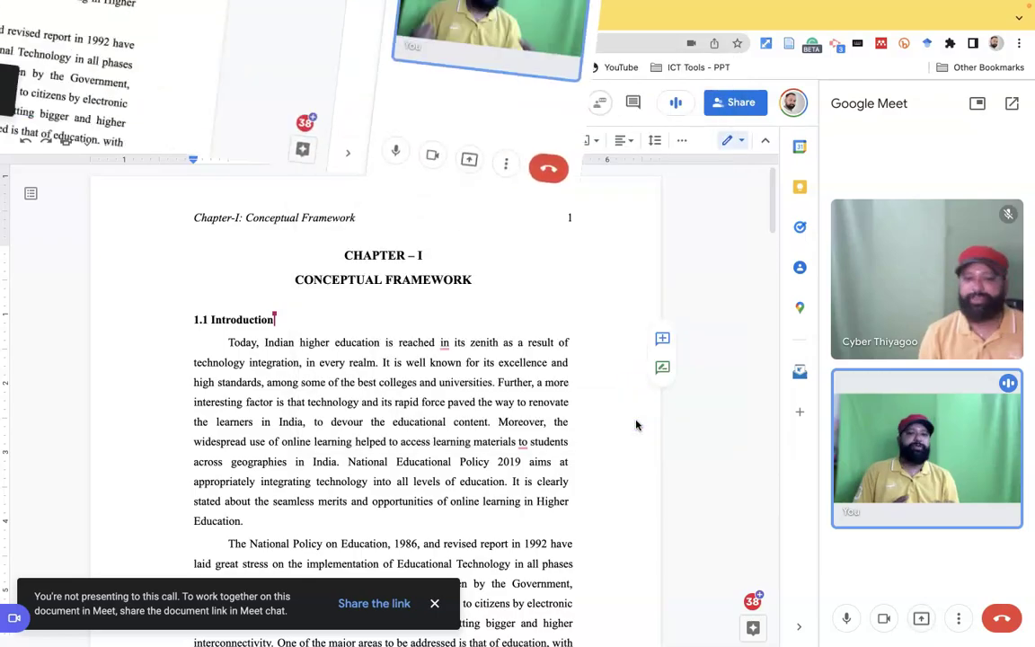